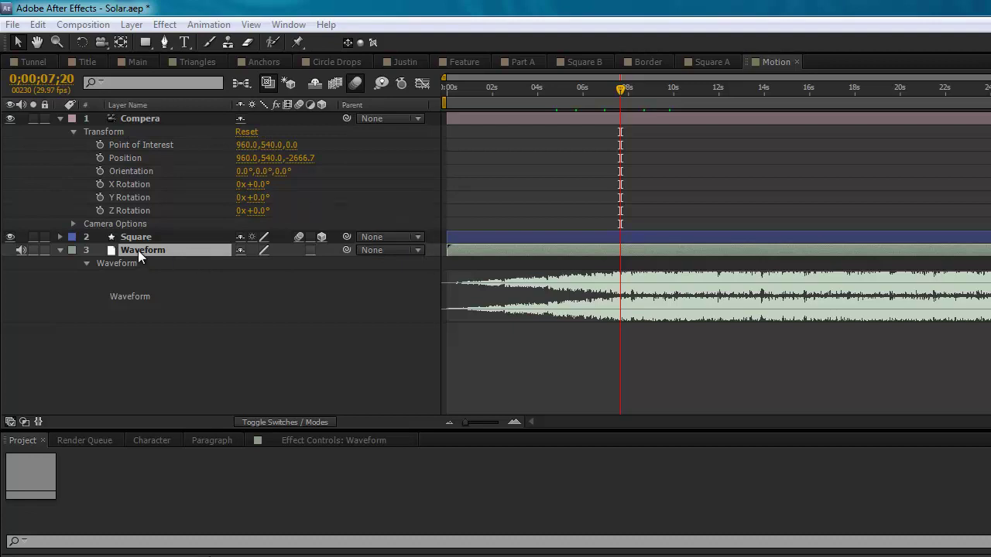
Step: Convert the Waveform layer's audio to keyframes and select the new Audio Amplitude layer
right_click(207, 251)
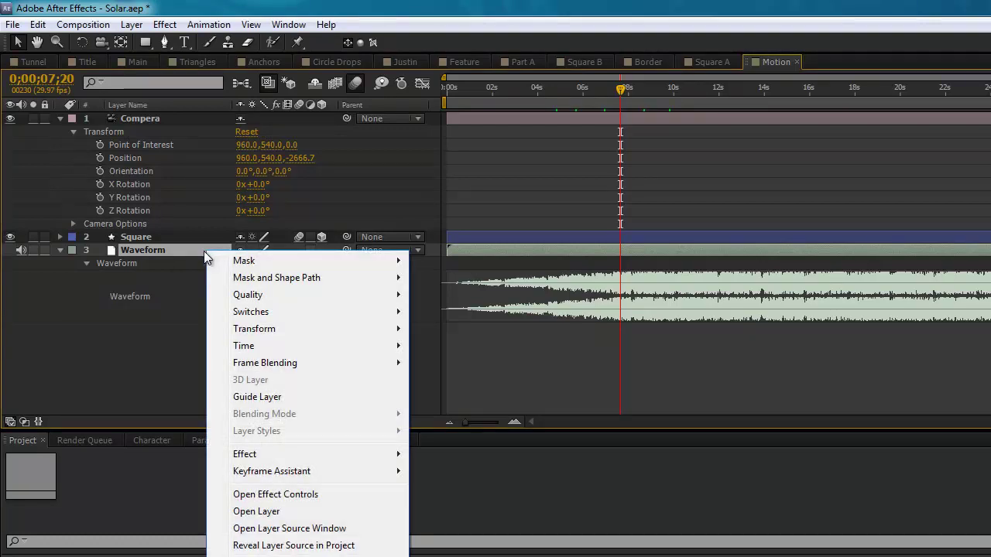
mouse_move(293, 477)
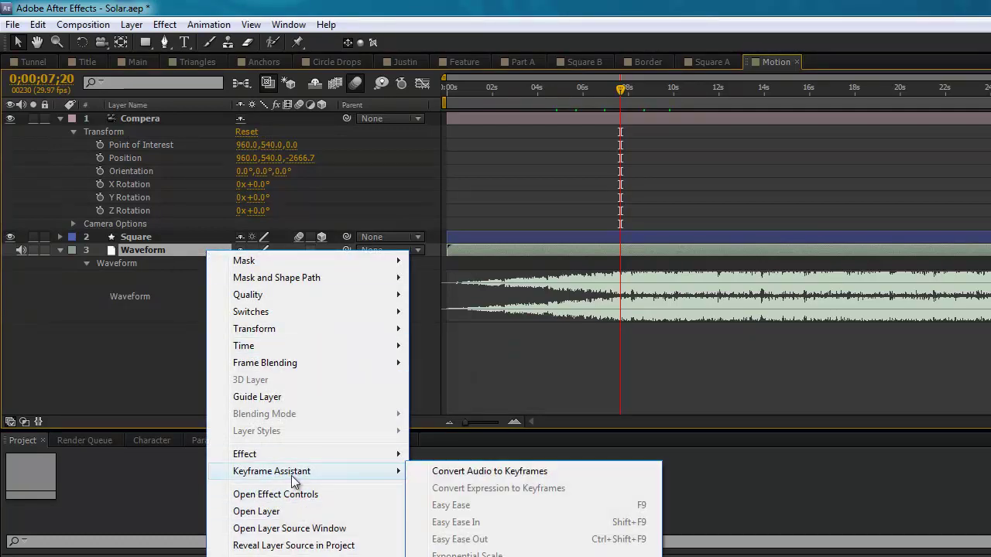
click(436, 472)
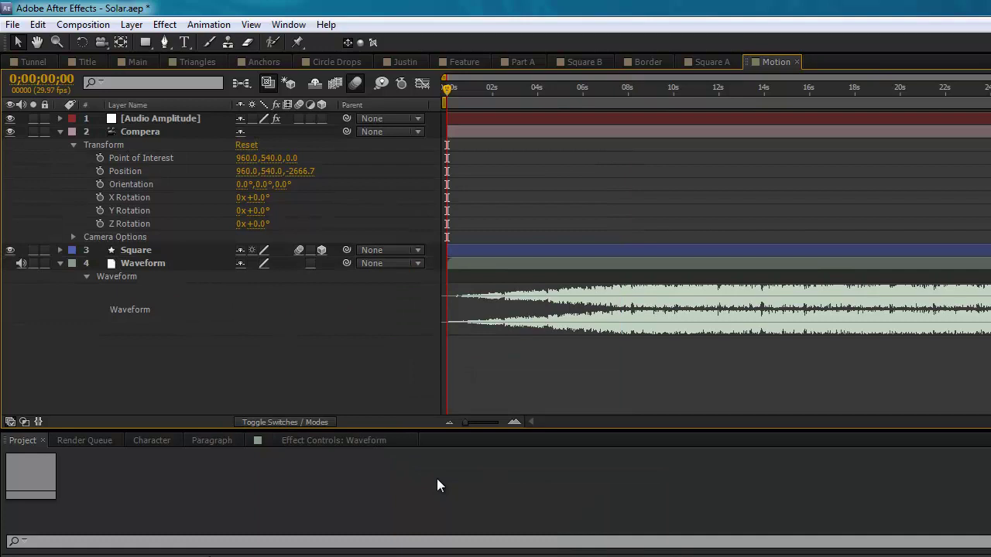
click(162, 118)
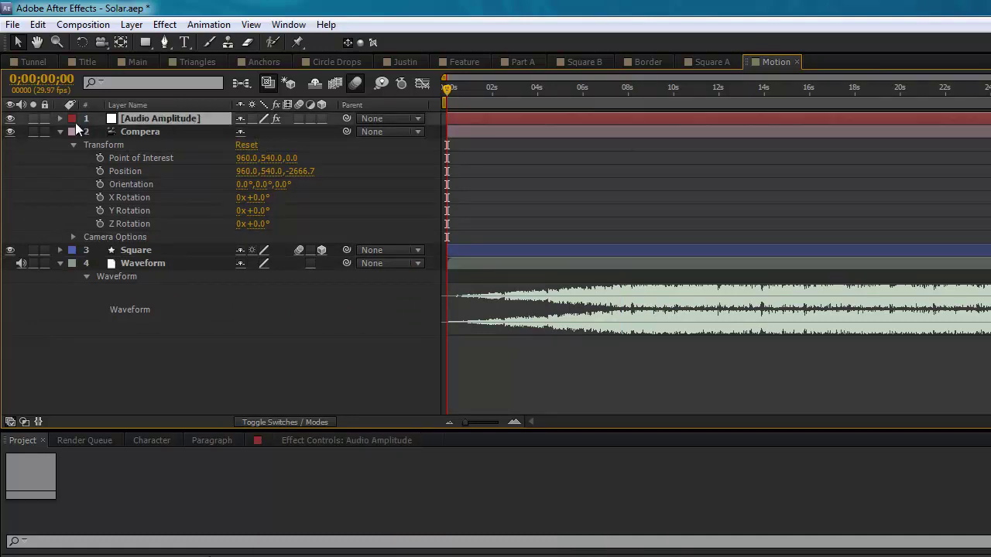
Step: Check the Waveform layer's Audio Levels, collapse it, and reselect Audio Amplitude
click(135, 264)
key(l)
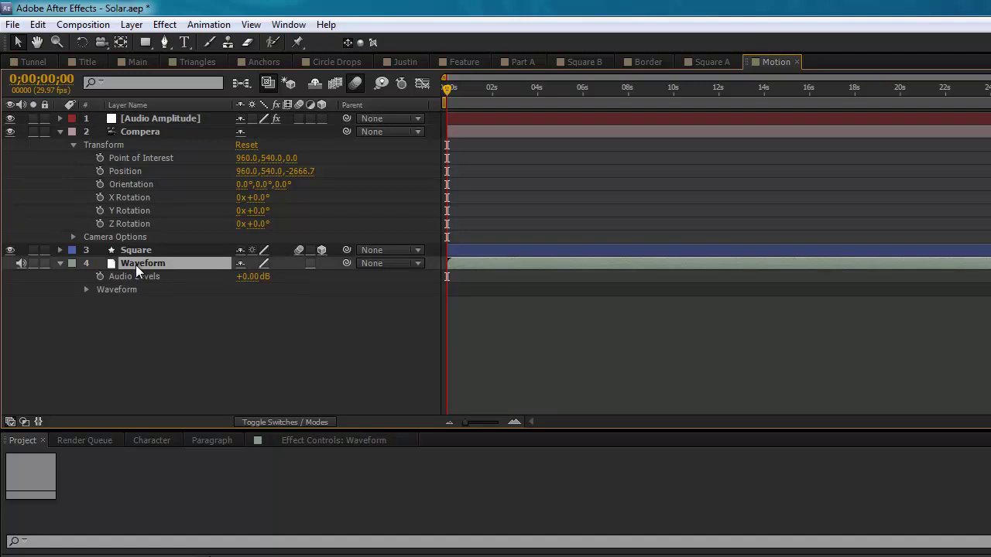
click(60, 263)
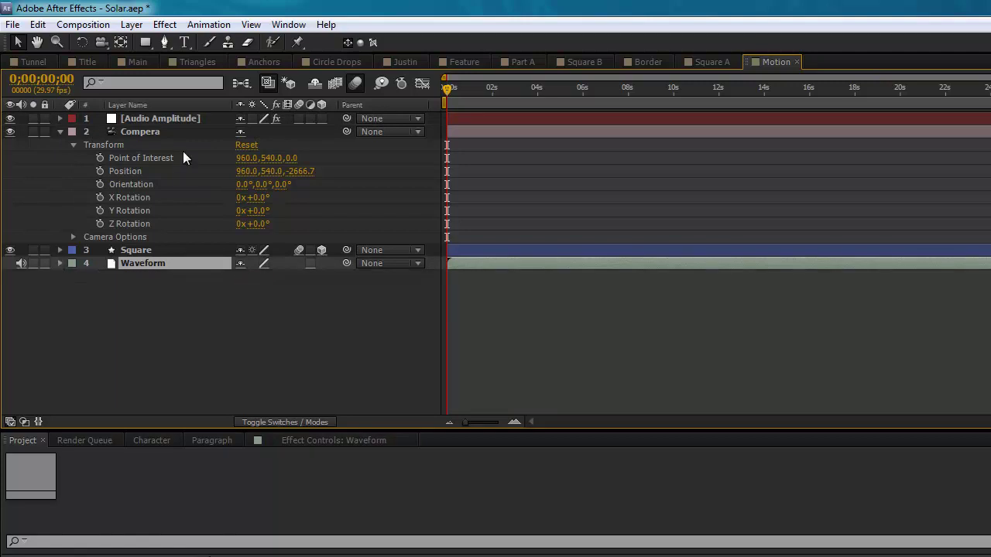
click(146, 117)
Step: Scrub the timeline to compare Audio Amplitude slider values against the Waveform layer's waveform
key(u)
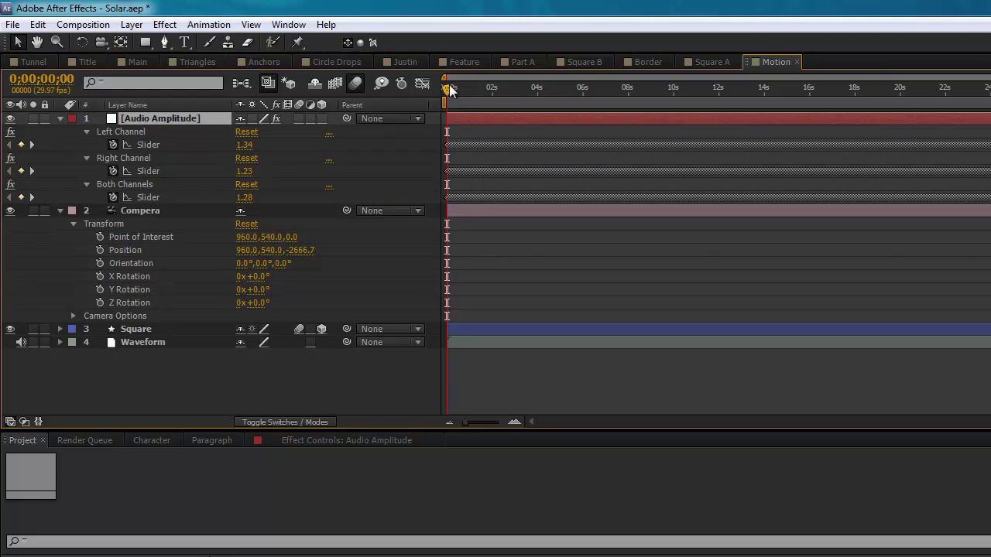
mouse_move(451, 90)
mouse_down()
mouse_move(533, 90)
mouse_move(453, 99)
mouse_up()
click(181, 342)
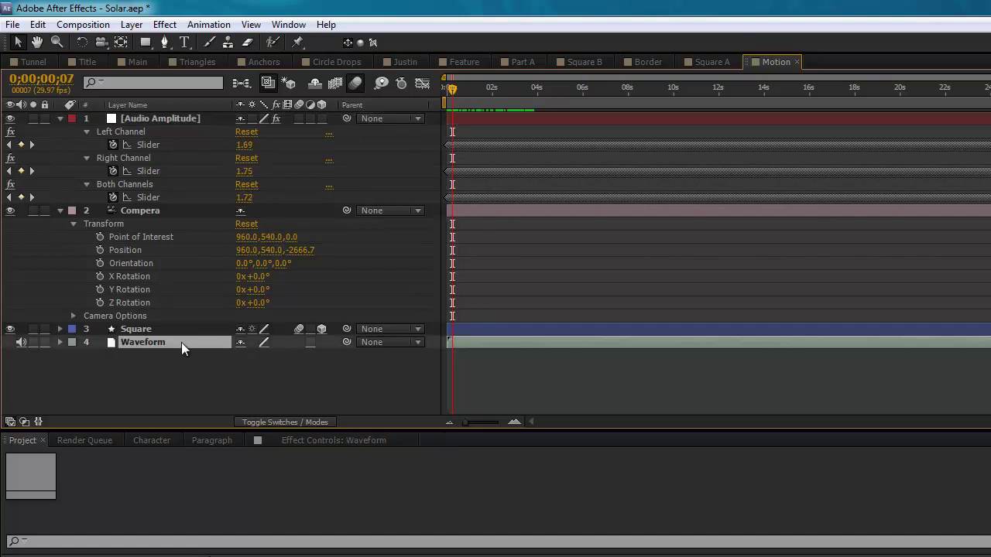
key(l)
key(l)
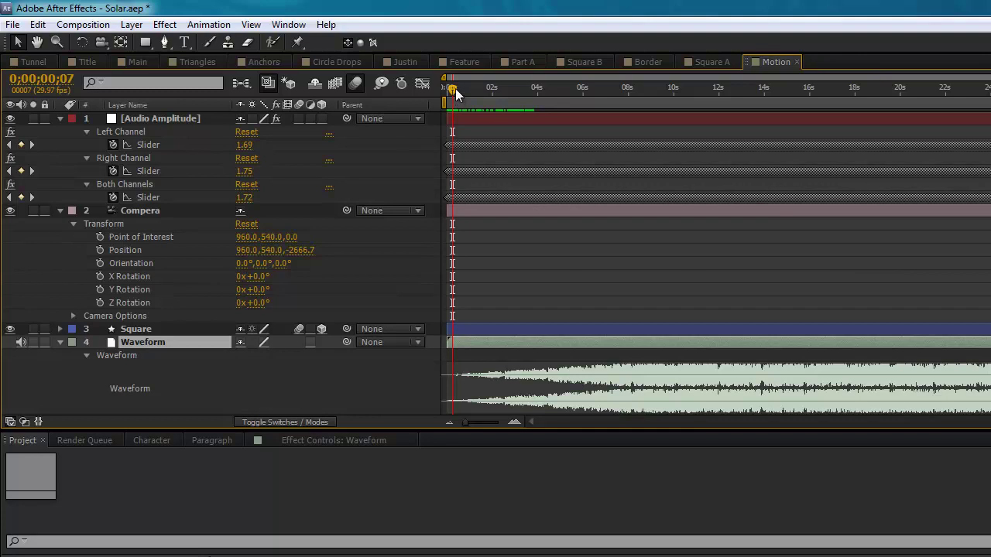
drag(455, 88, 675, 87)
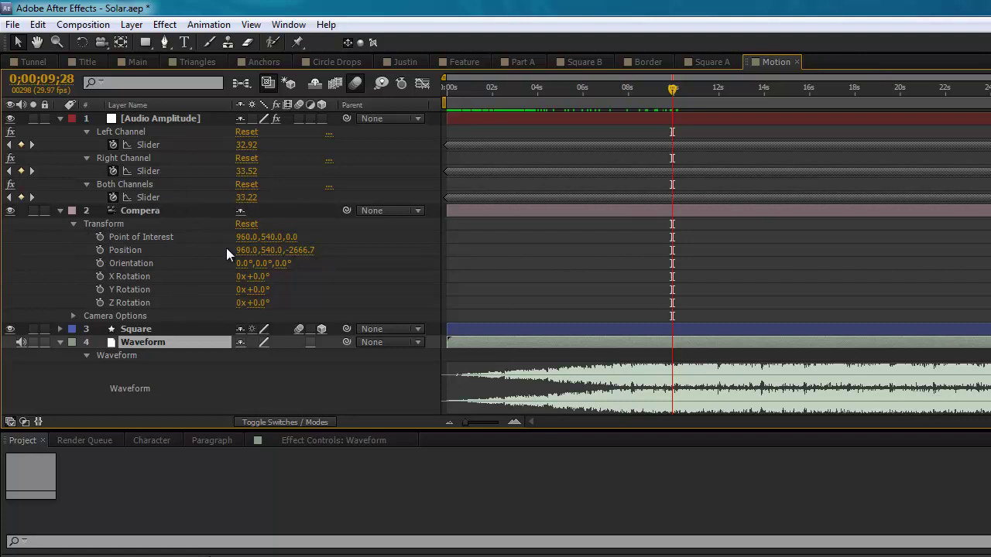
Step: Add a Compera Position expression pick-whipped to the Both Channels slider, deleting its second line
alt+click(99, 250)
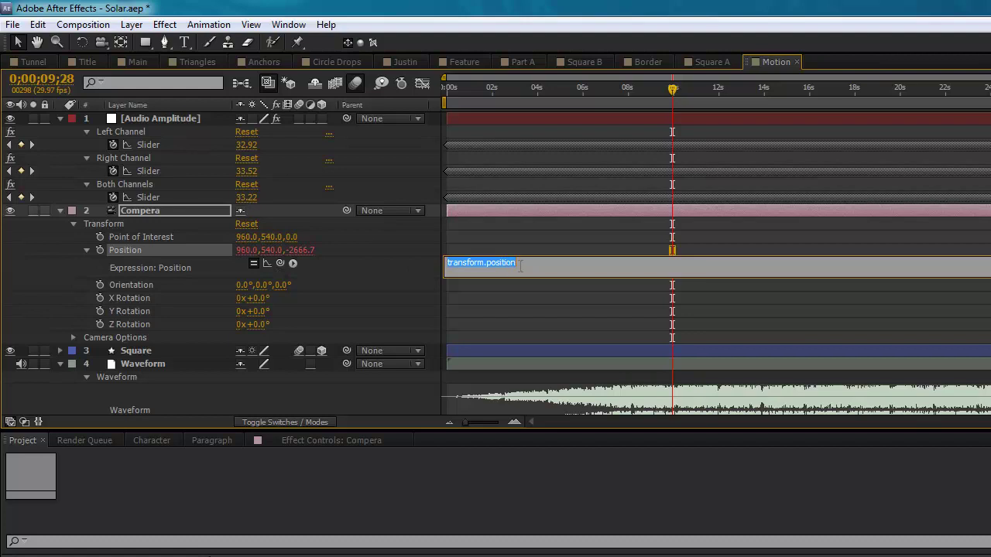
key(BackSpace)
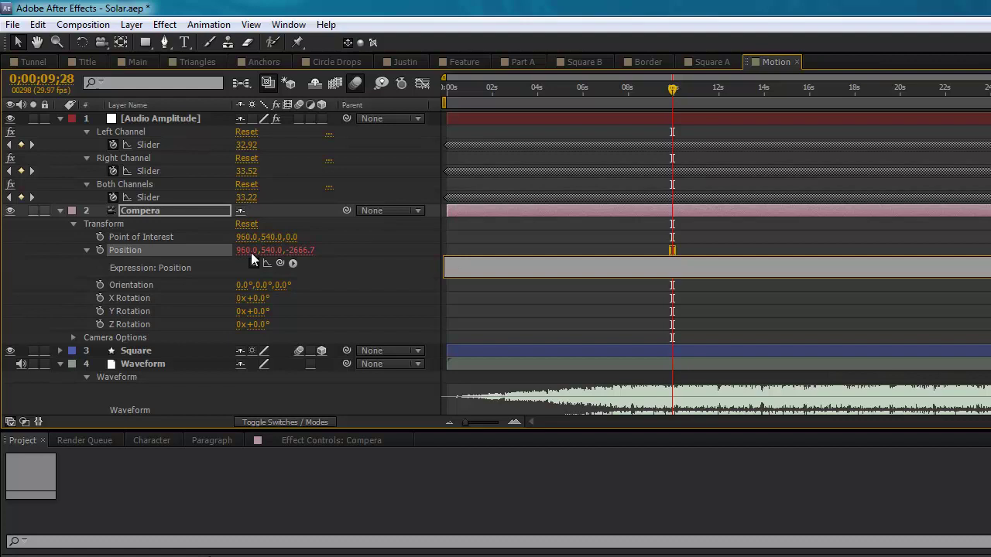
drag(280, 263, 163, 196)
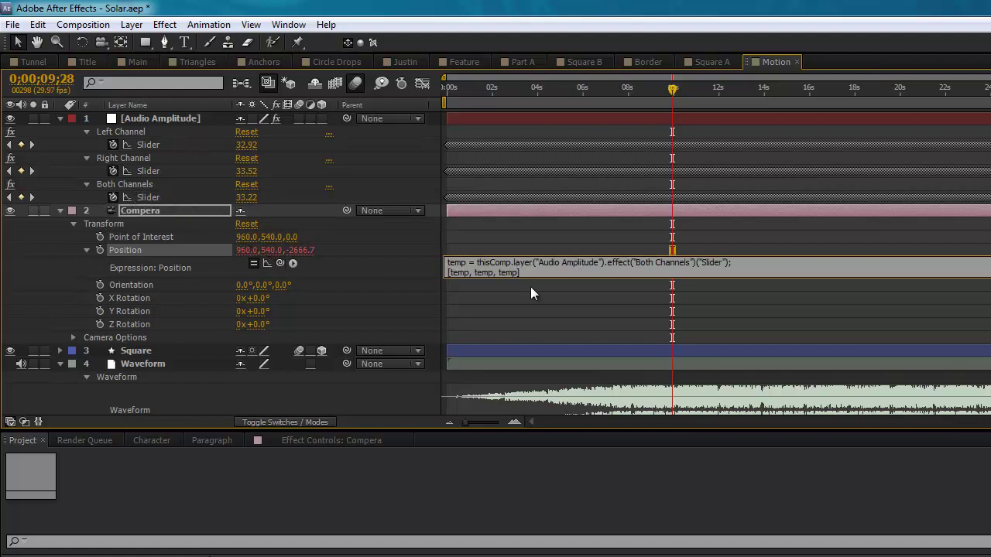
drag(521, 273, 316, 271)
key(BackSpace)
Step: Write wiggle(temp, temp, temp); into the Position expression
drag(467, 262, 443, 261)
click(469, 264)
drag(471, 264, 540, 262)
click(779, 264)
click(574, 262)
text(wiggle(temp, temp, temp);)
key(ctrl+z)
key(ctrl+z)
Step: Dismiss the dimension error, delete the broken Position expression, and move to 0;00;00;29
click(427, 257)
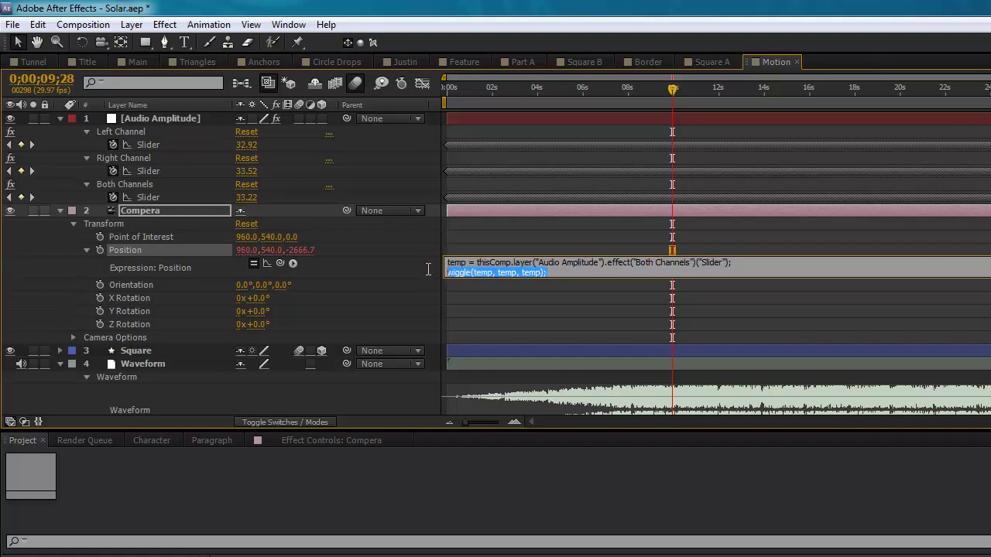
click(460, 241)
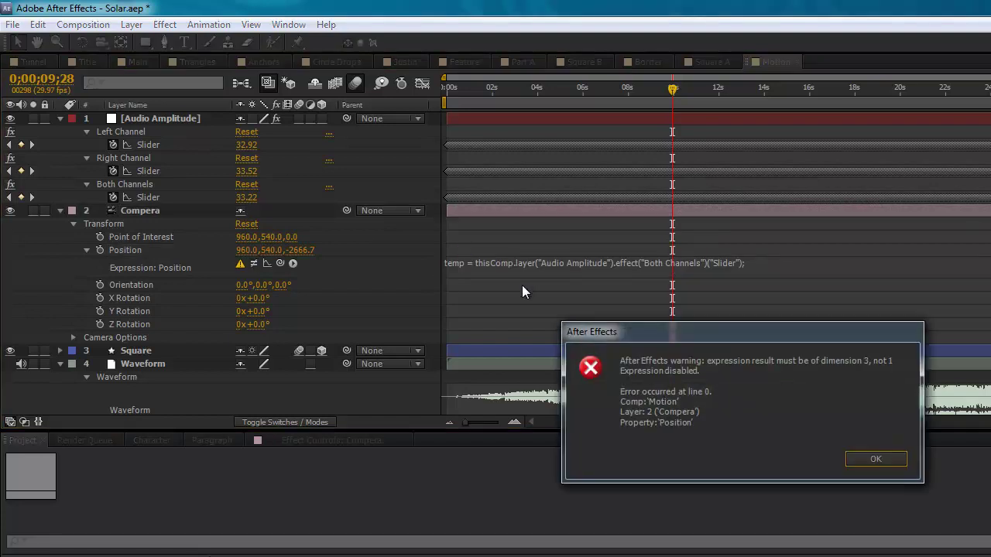
click(849, 458)
click(587, 263)
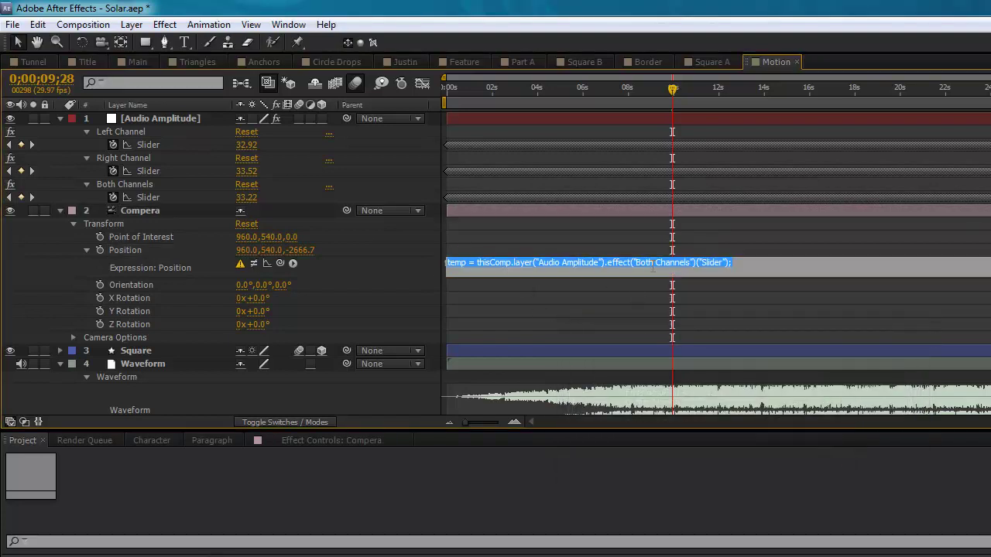
key(BackSpace)
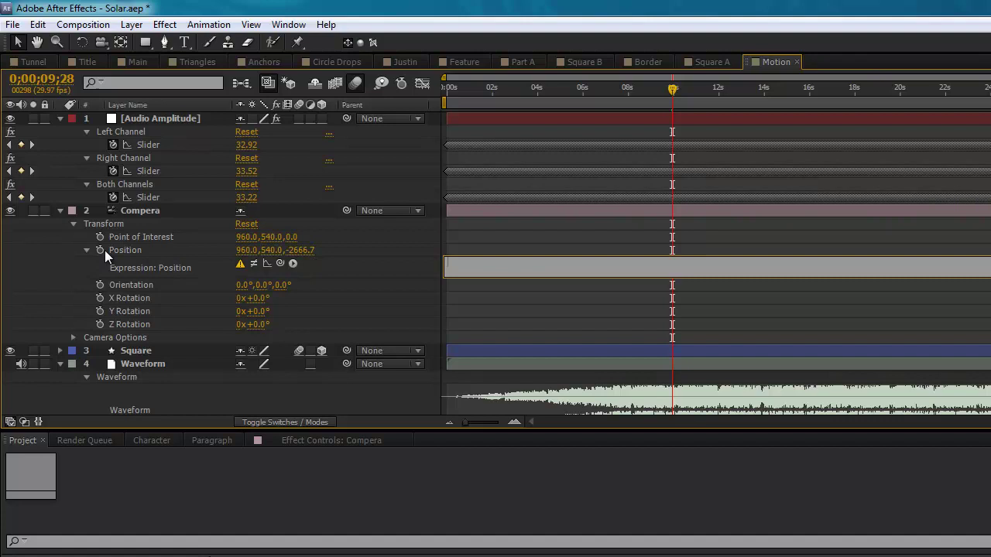
click(233, 265)
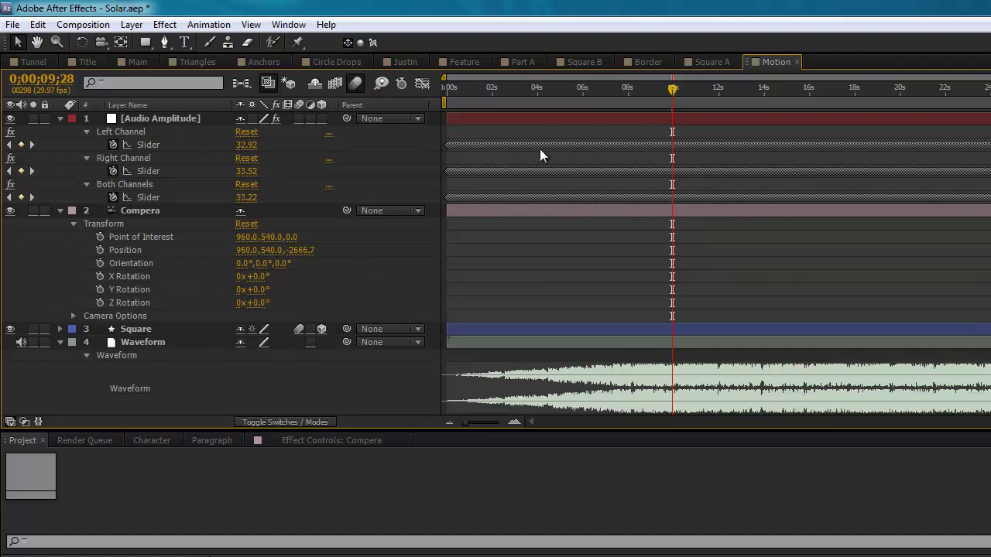
click(485, 85)
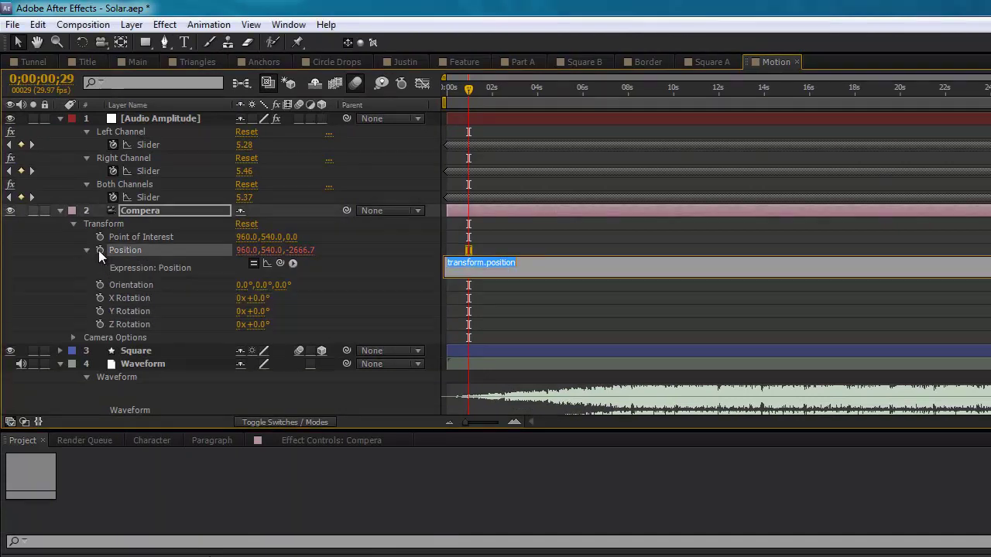
Step: Link Position to Both Channels and apply 'amp = temp * 10;' plus 'wiggle(amp, amp, amp);'
drag(279, 263, 172, 194)
drag(539, 272, 379, 271)
key(BackSpace)
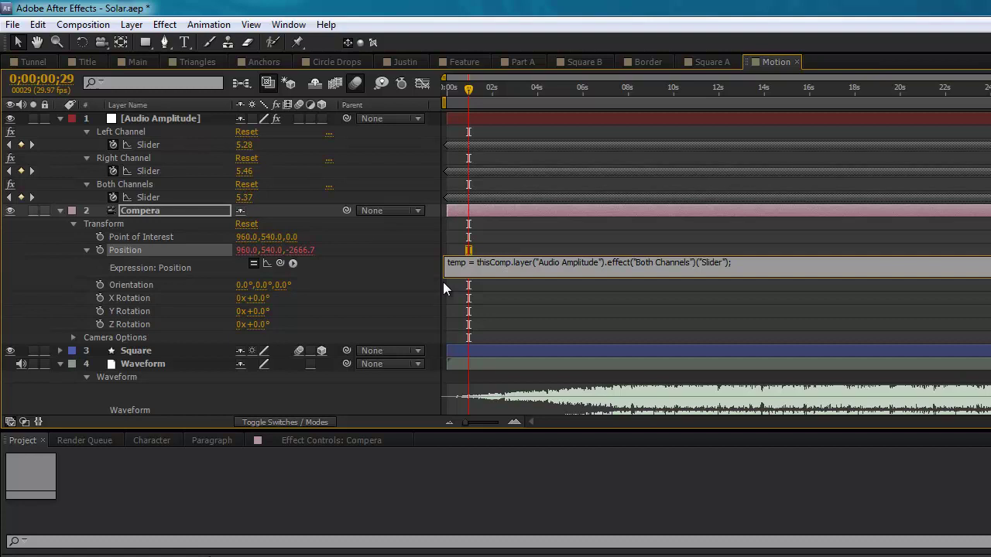
text(amp = temp * 10;)
key(Return)
text(wiggle(a)
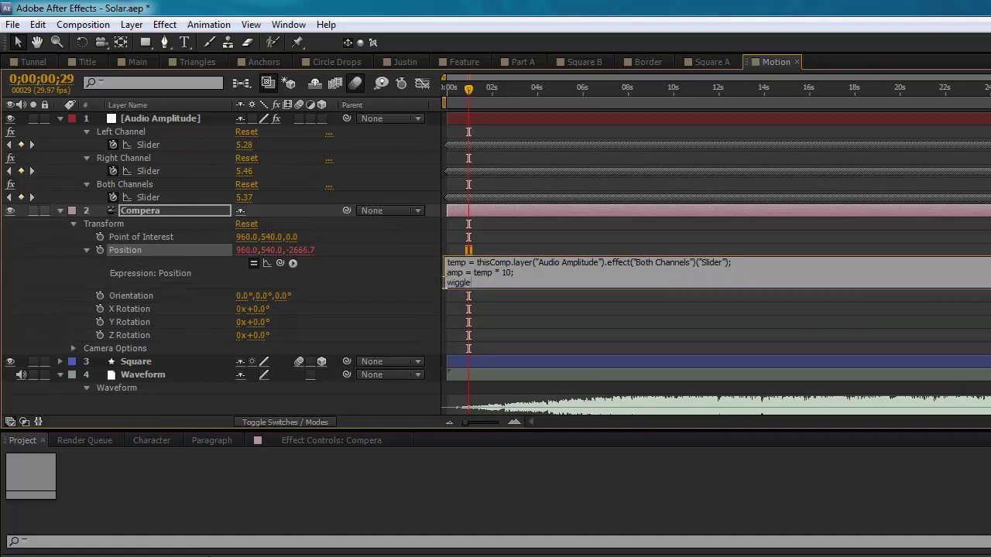
text(mp, amp, amp);)
click(387, 277)
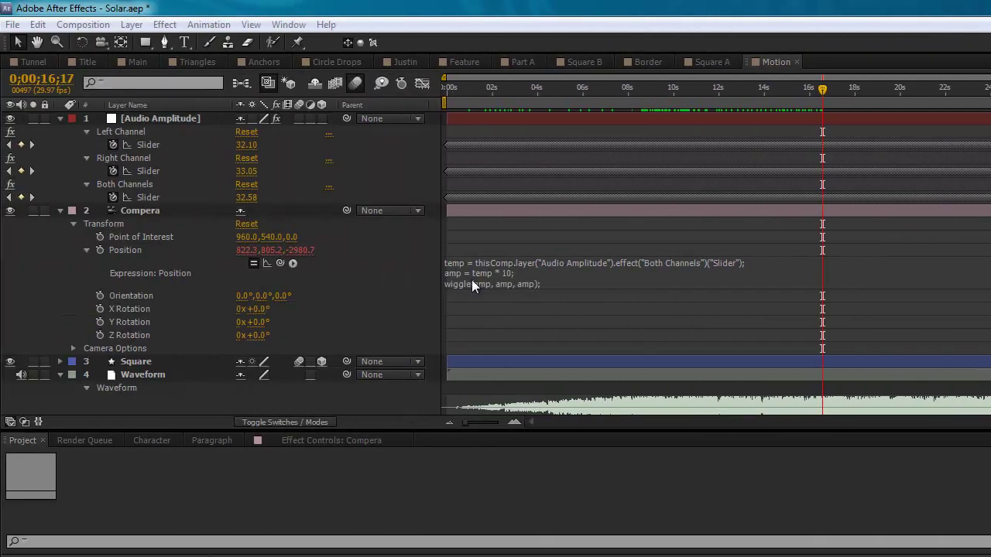
Step: Change the expression multiplier from 10 to 100 and scrub to see the stronger shake
click(531, 284)
click(531, 284)
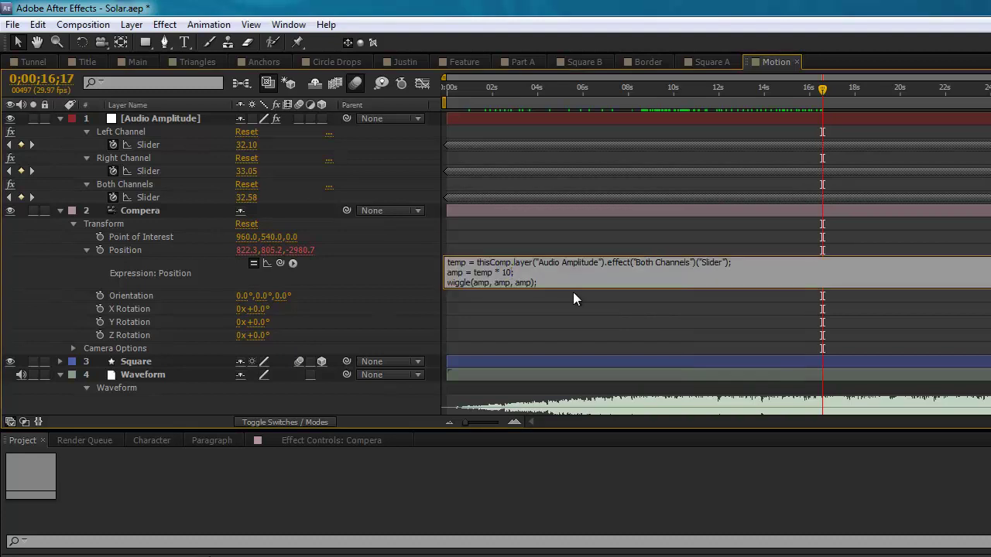
text(0)
click(512, 246)
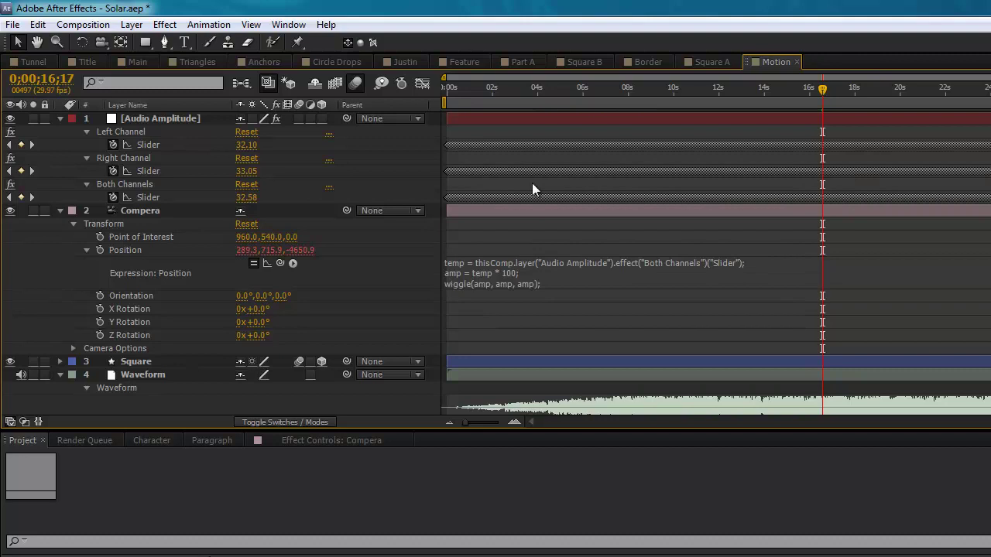
drag(596, 93, 625, 92)
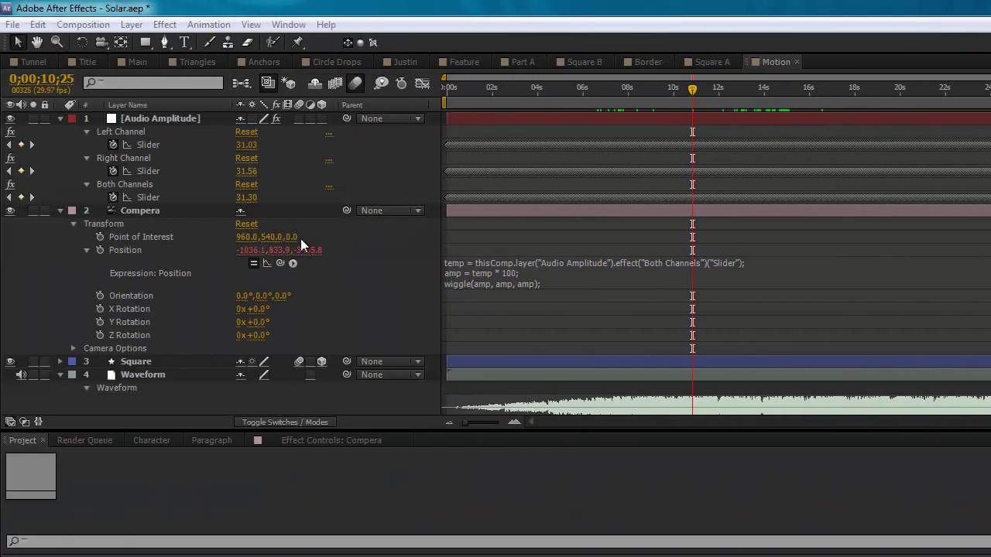
Step: Retype the wiggle(amp, amp, amp); line, then cut the whole three-line expression from Position
click(570, 282)
click(570, 283)
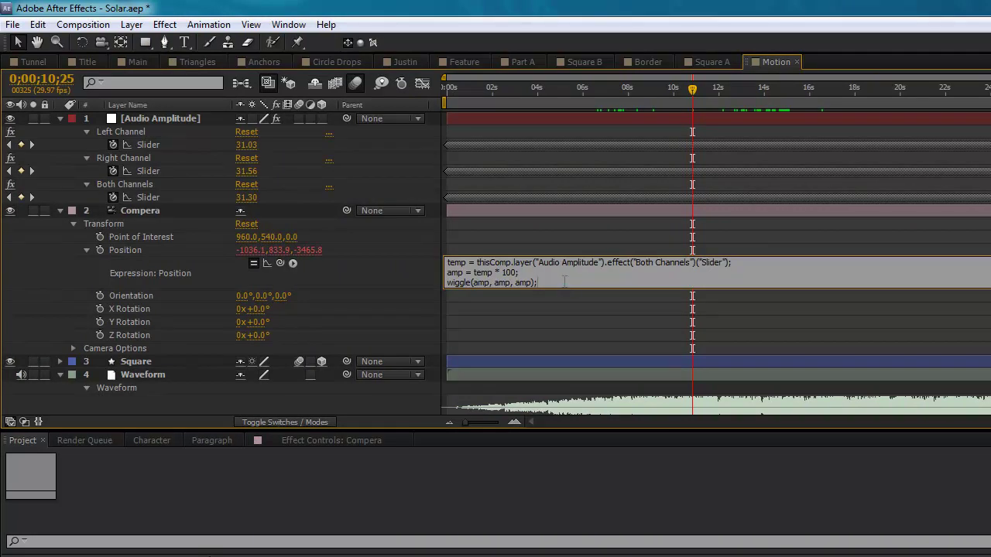
drag(568, 284, 426, 281)
key(ctrl+c)
key(BackSpace)
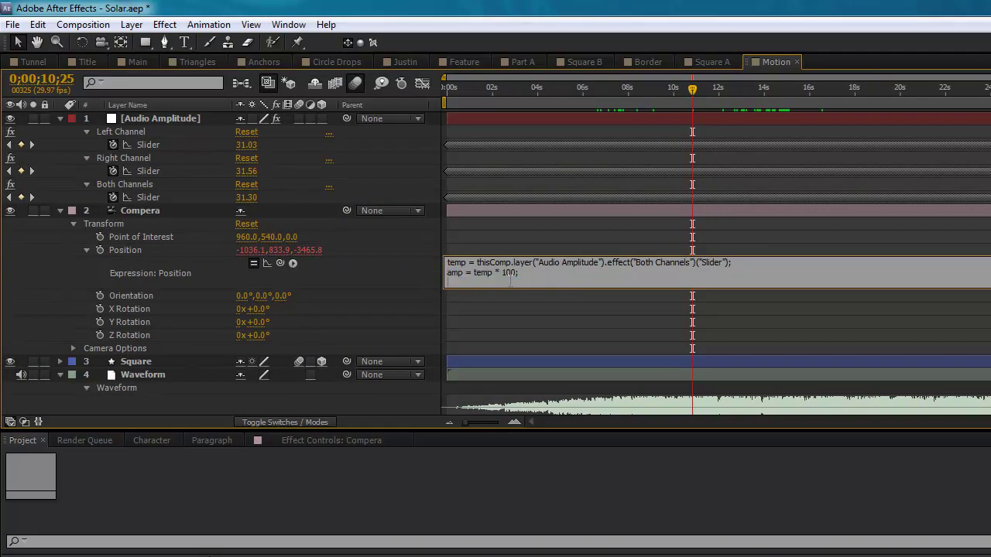
key(ctrl+a)
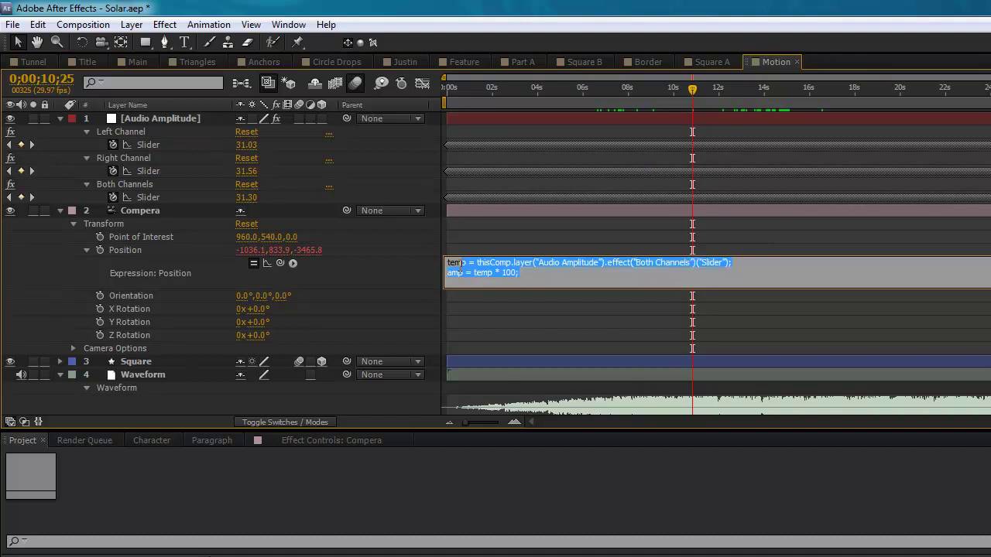
click(532, 282)
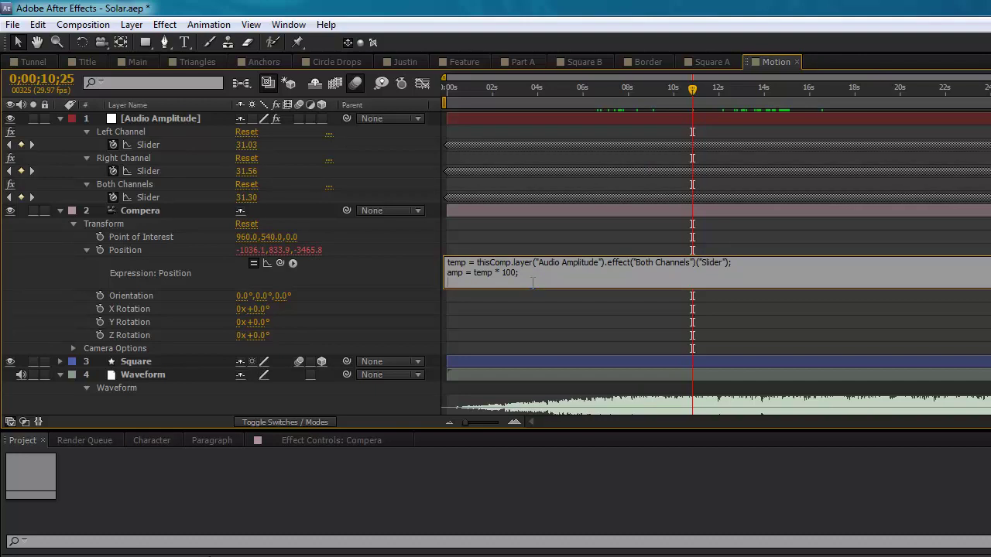
text(wiggle(amp, amp, amp);)
drag(549, 280, 410, 250)
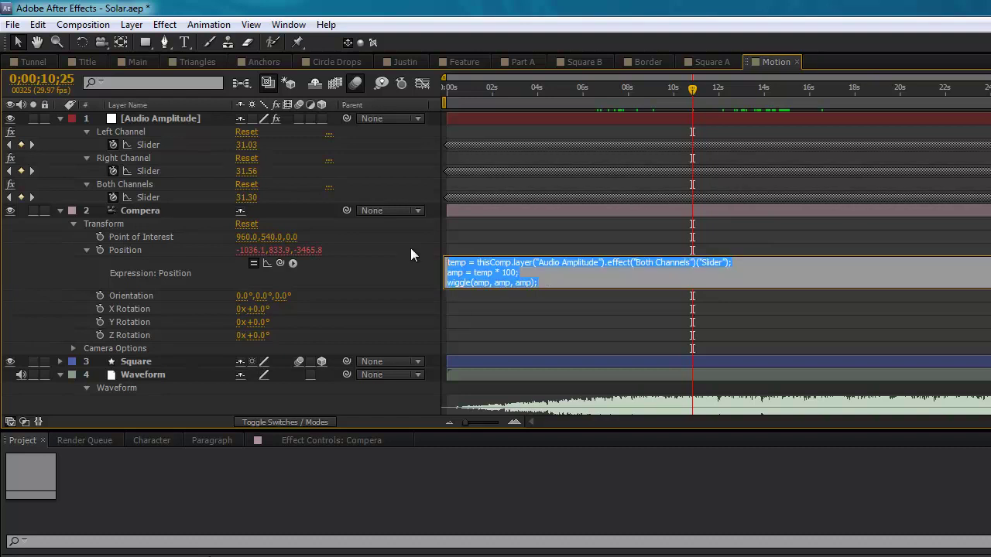
key(BackSpace)
Step: Paste the wiggle expression onto Compera's Point of Interest and scrub to about 3 seconds
click(376, 255)
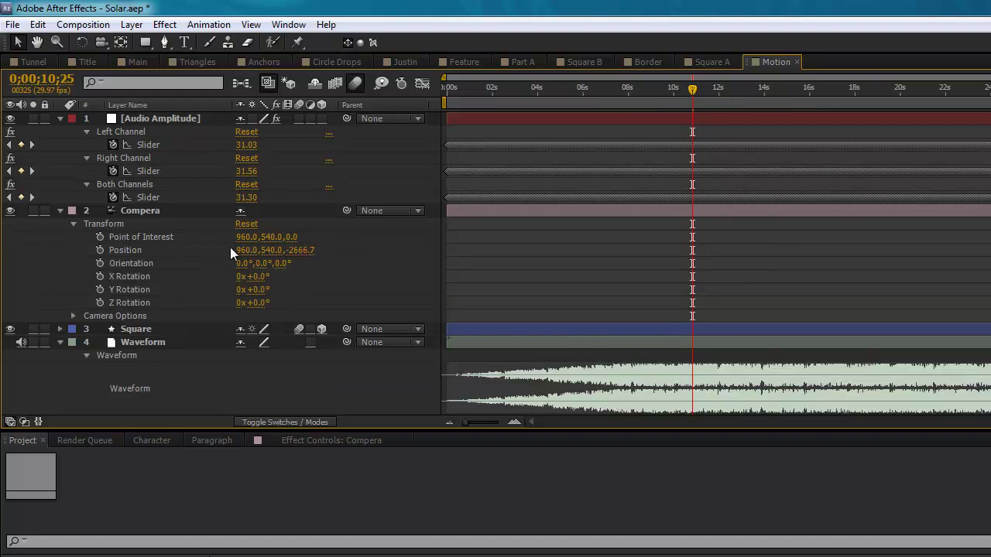
alt+click(100, 237)
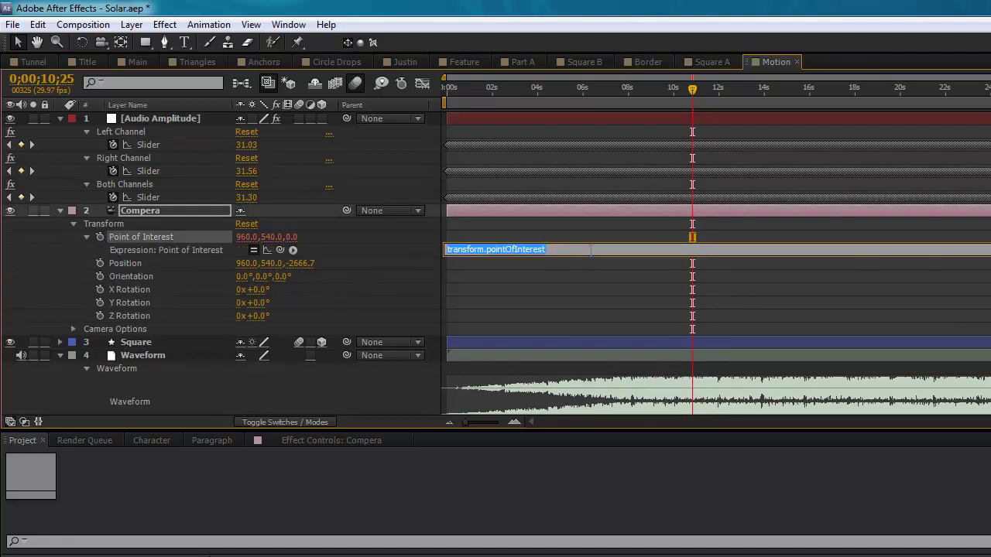
key(ctrl+v)
click(575, 242)
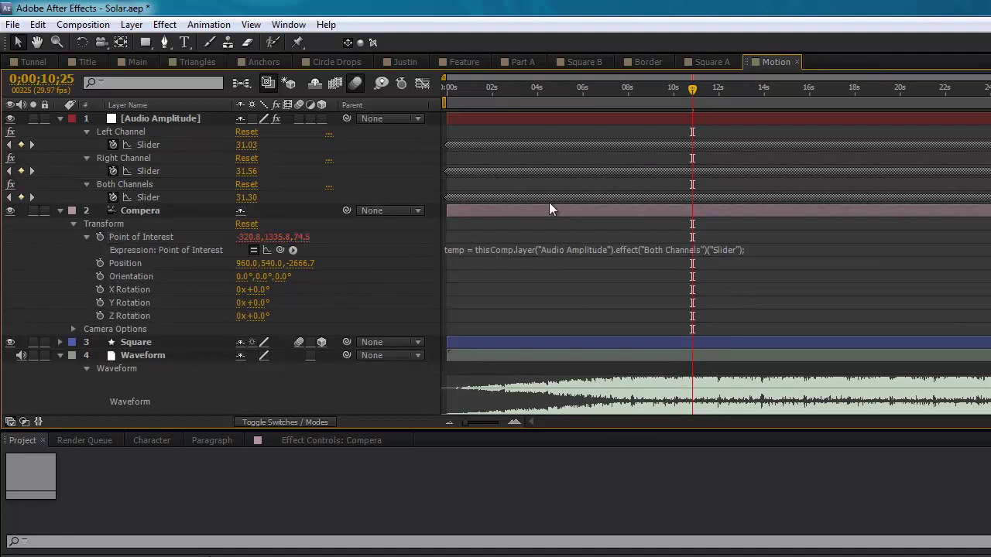
mouse_move(522, 87)
mouse_down()
mouse_move(585, 95)
mouse_move(527, 97)
mouse_up()
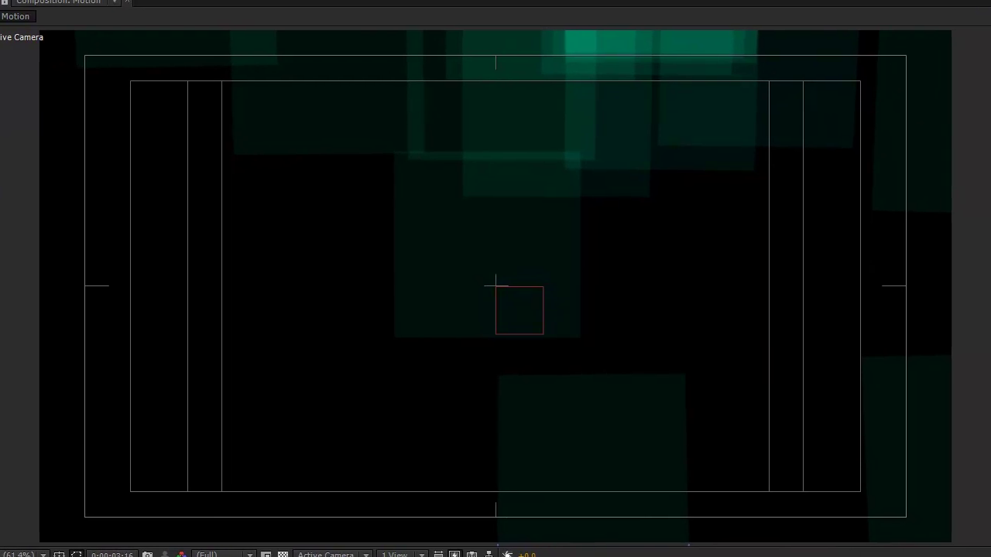
Step: Play the Motion composition preview and resume it to watch the audio-driven shake
key(space)
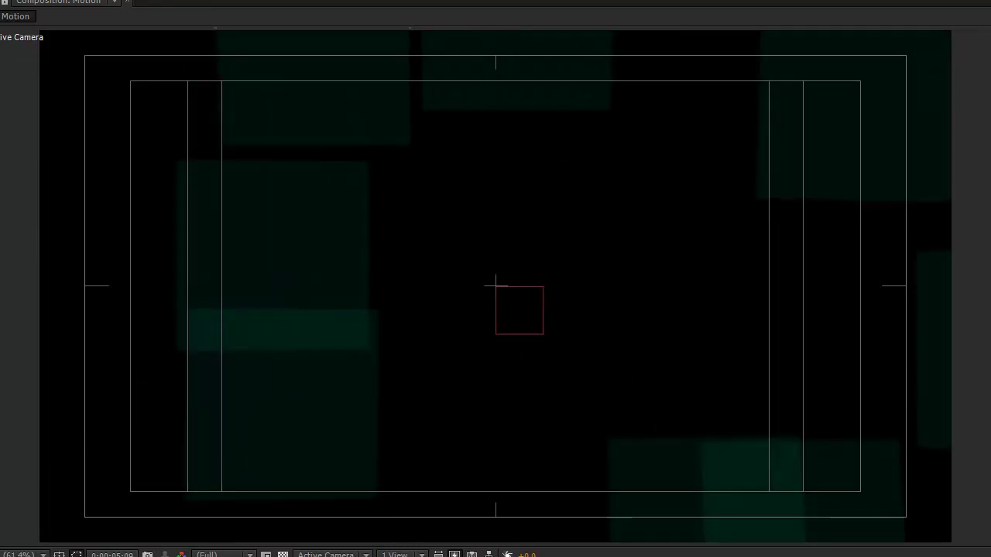
key(space)
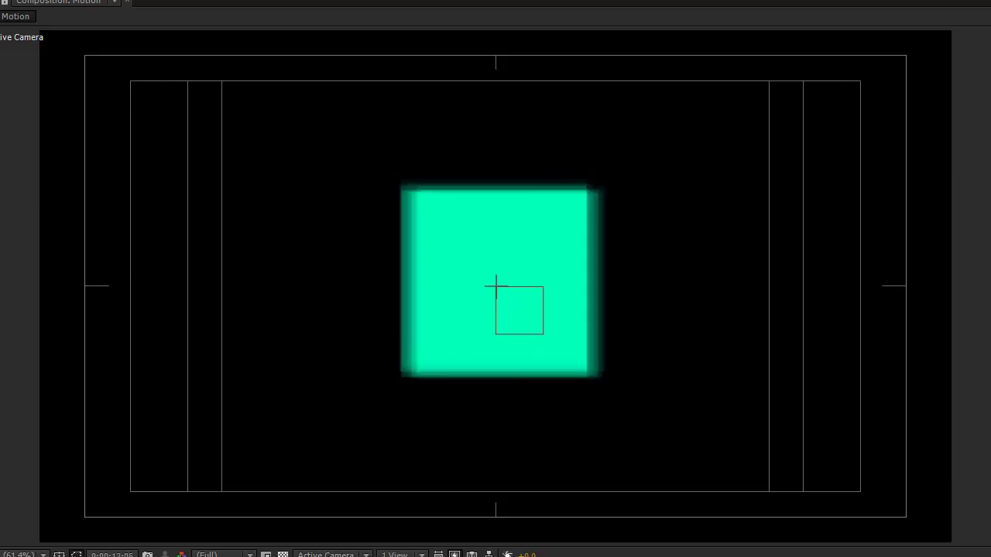
Step: Stop the preview so the comp rests at 0;00;00;00
key(space)
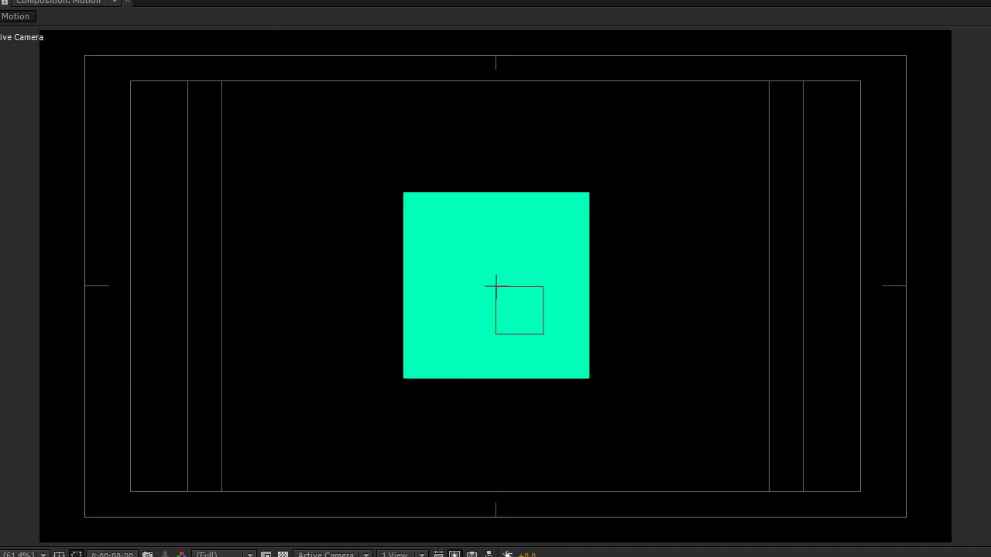